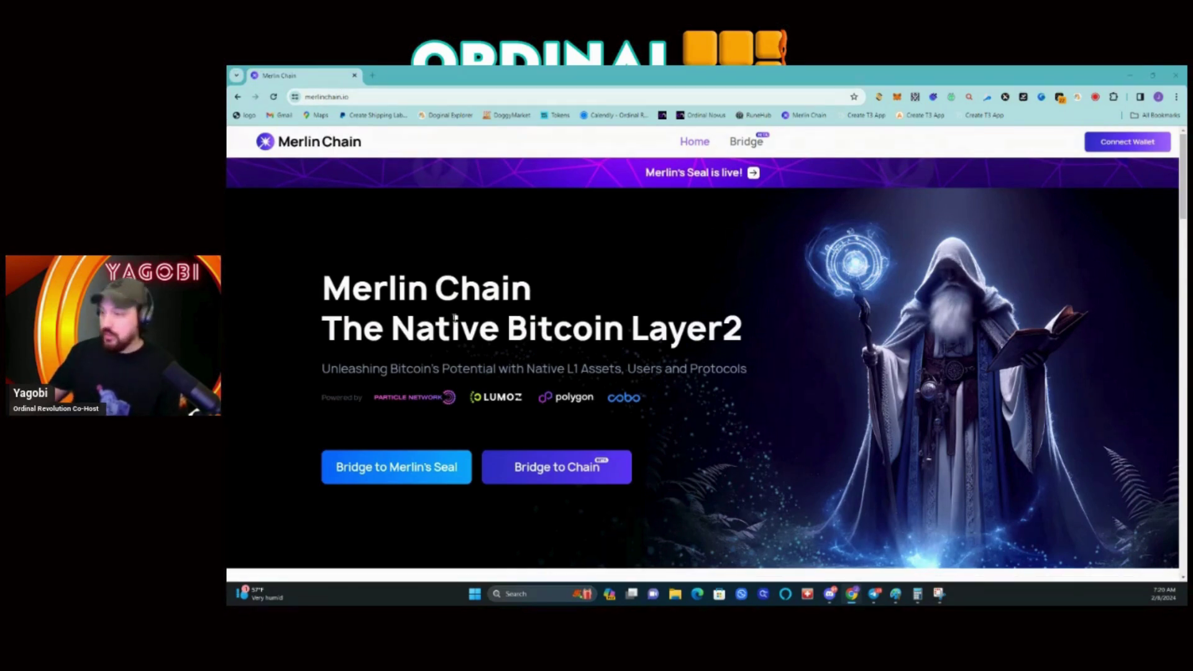
Open the Merlin's Seal staking page, connect the Unisat wallet, and open the asset choices.
{"action": "left_click", "coordinate": [392, 479]}
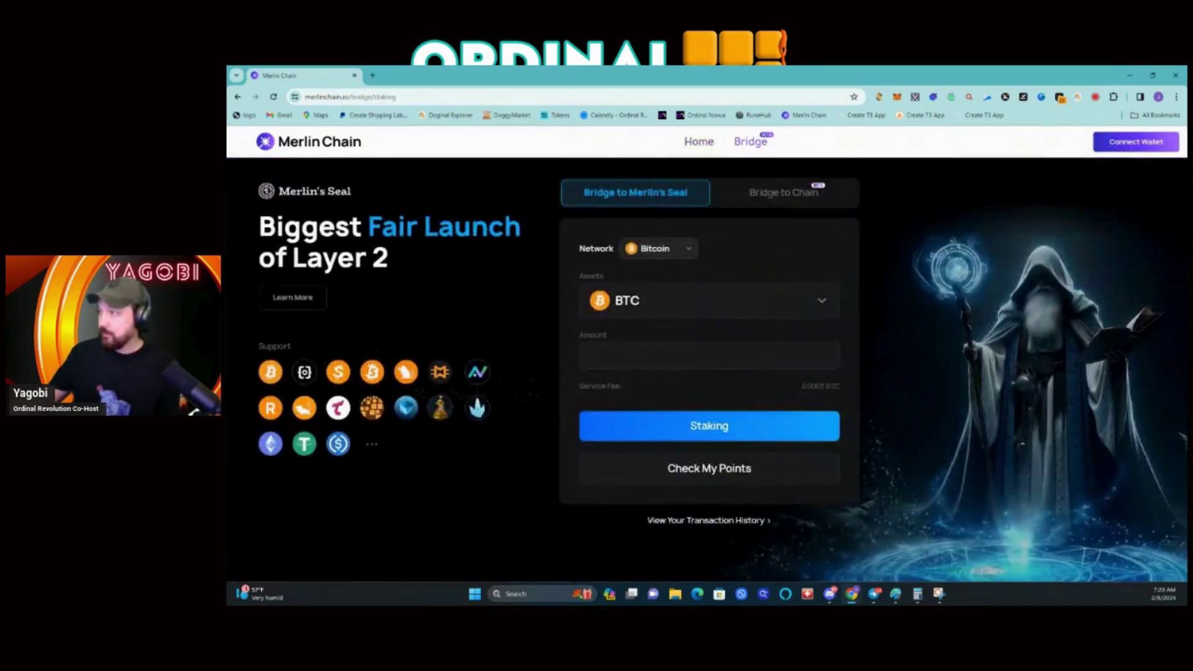
{"action": "left_click", "coordinate": [1130, 145]}
{"action": "left_click", "coordinate": [721, 352]}
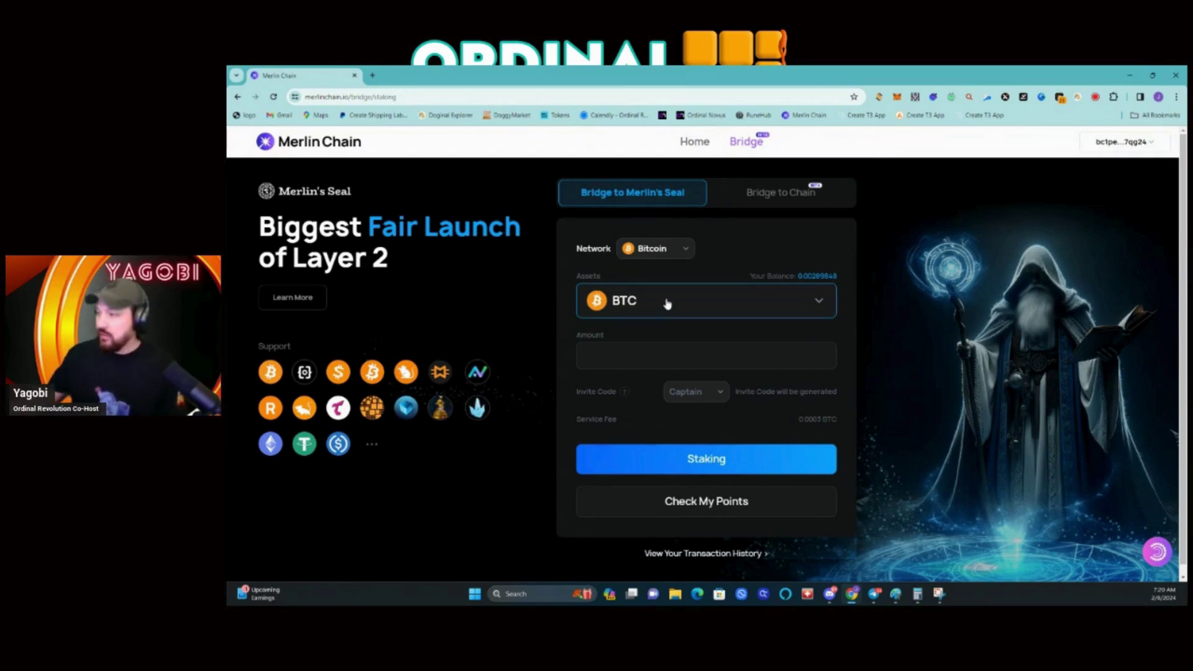
{"action": "left_click", "coordinate": [664, 304]}
{"action": "left_click", "coordinate": [512, 214]}
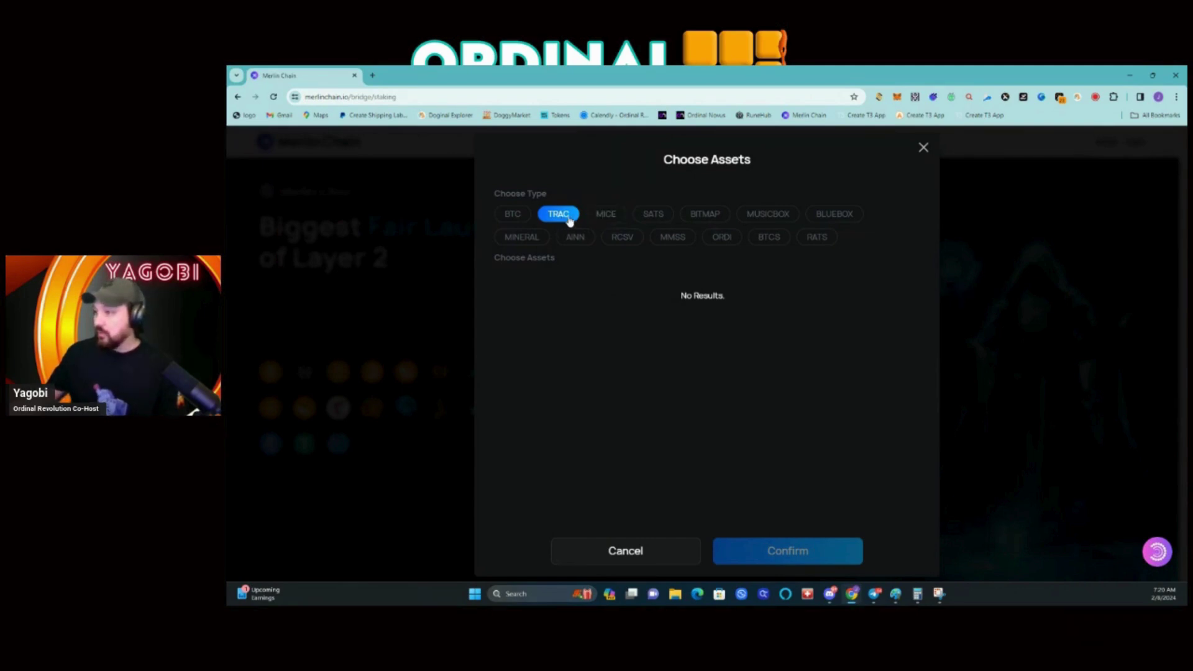
Select only the 446720.bitmap inscription under BITMAP and confirm it as the staking asset.
{"action": "left_click", "coordinate": [701, 215]}
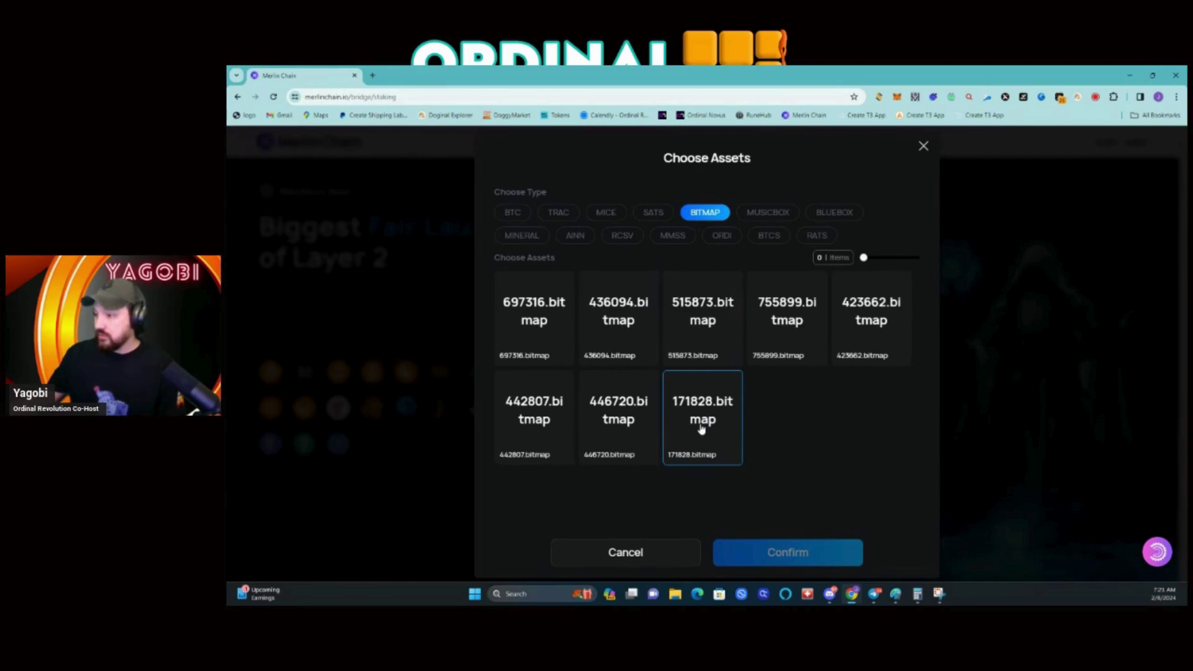
{"action": "left_click", "coordinate": [549, 436]}
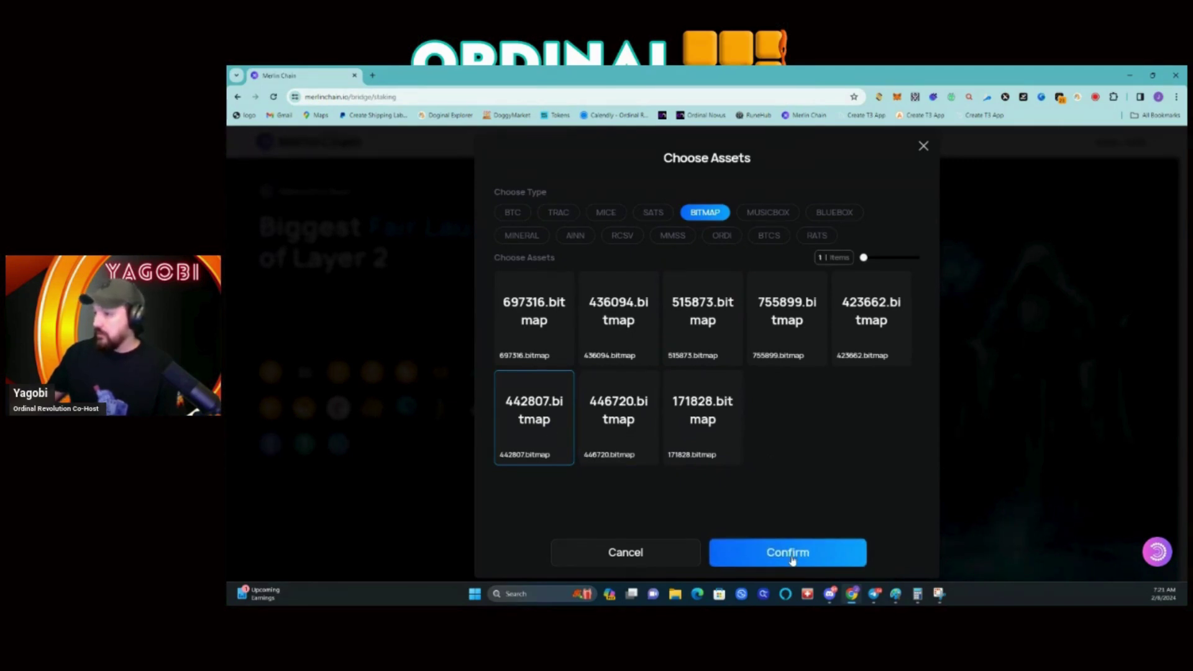
{"action": "left_click", "coordinate": [653, 456]}
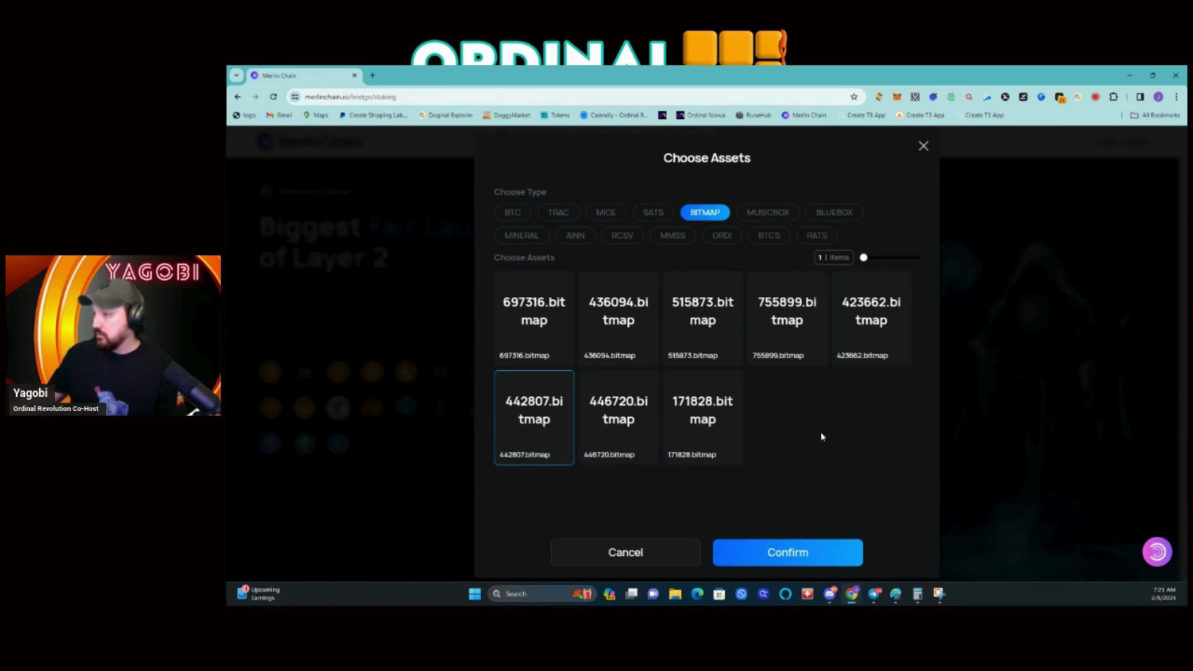
{"action": "left_click", "coordinate": [551, 429]}
{"action": "left_click", "coordinate": [618, 431]}
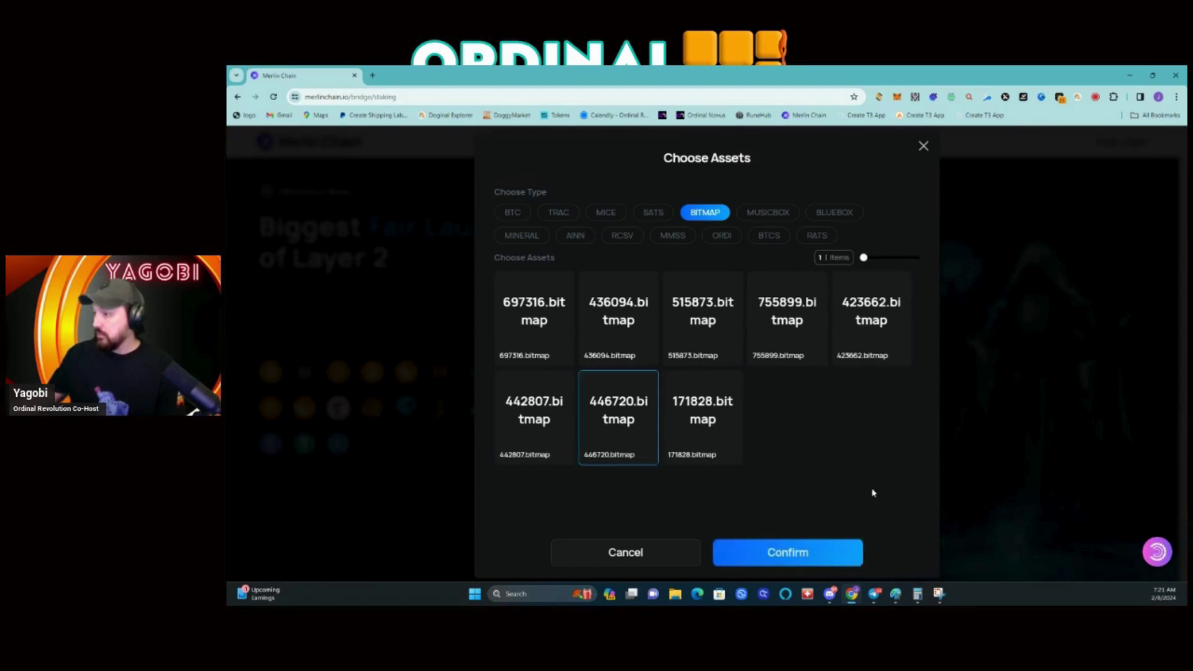
{"action": "left_click", "coordinate": [782, 556]}
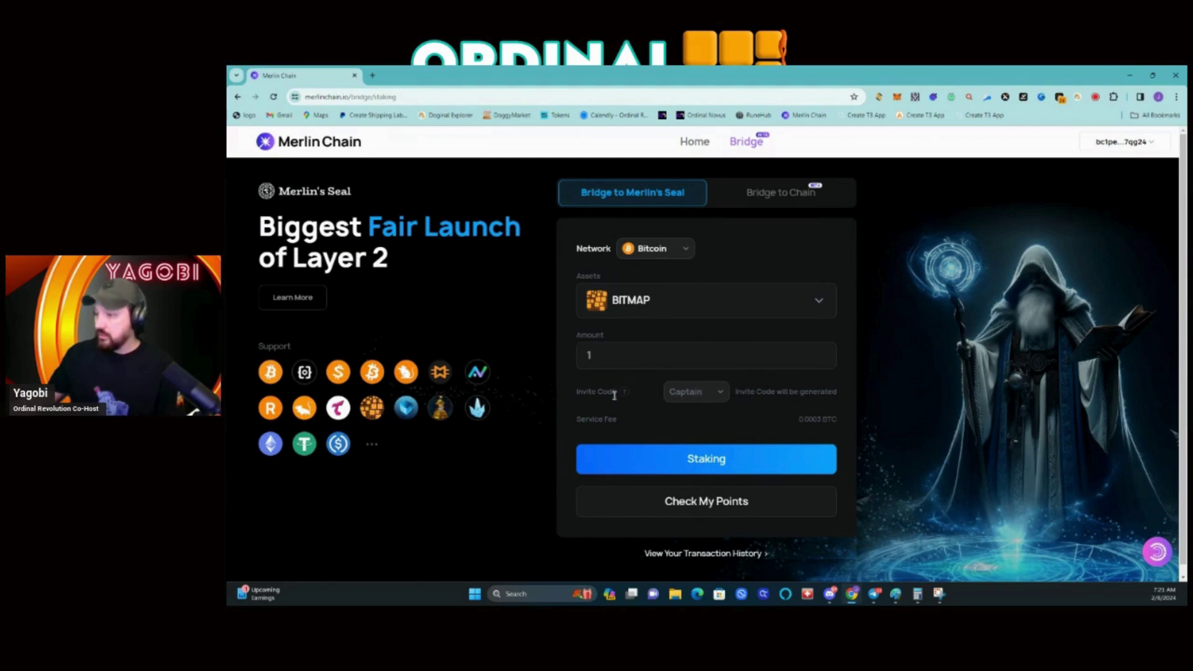
{"action": "mouse_move", "coordinate": [625, 396]}
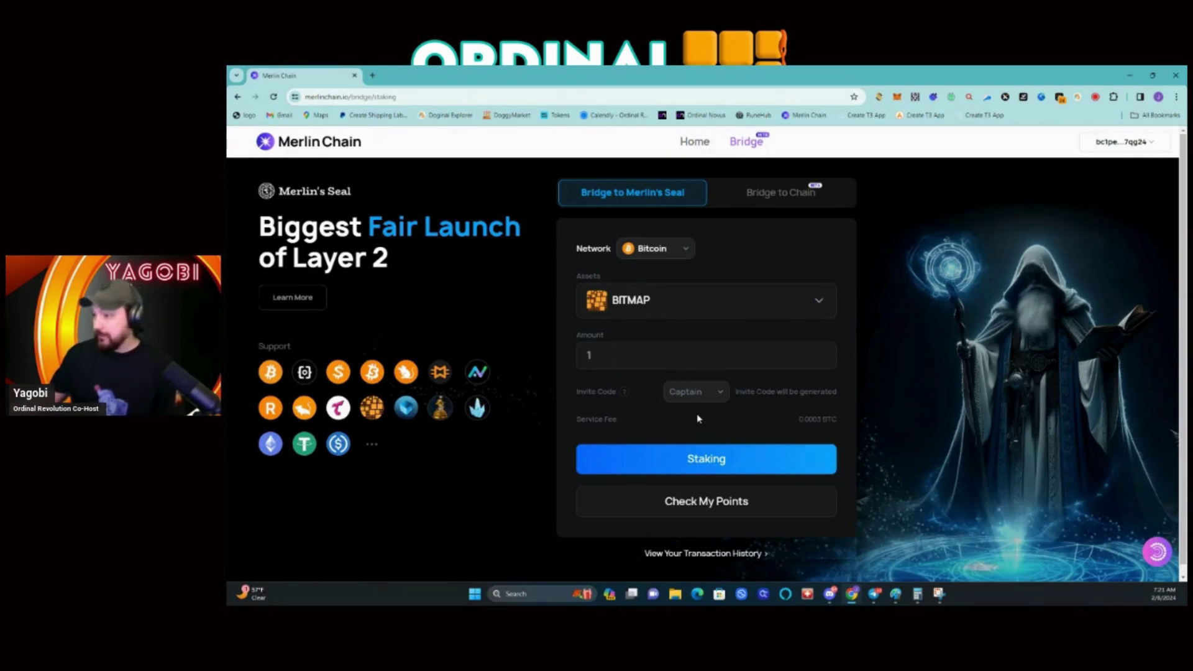
Submit the stake and acknowledge becoming team captain, noting the five-person team limit.
{"action": "left_click", "coordinate": [703, 463]}
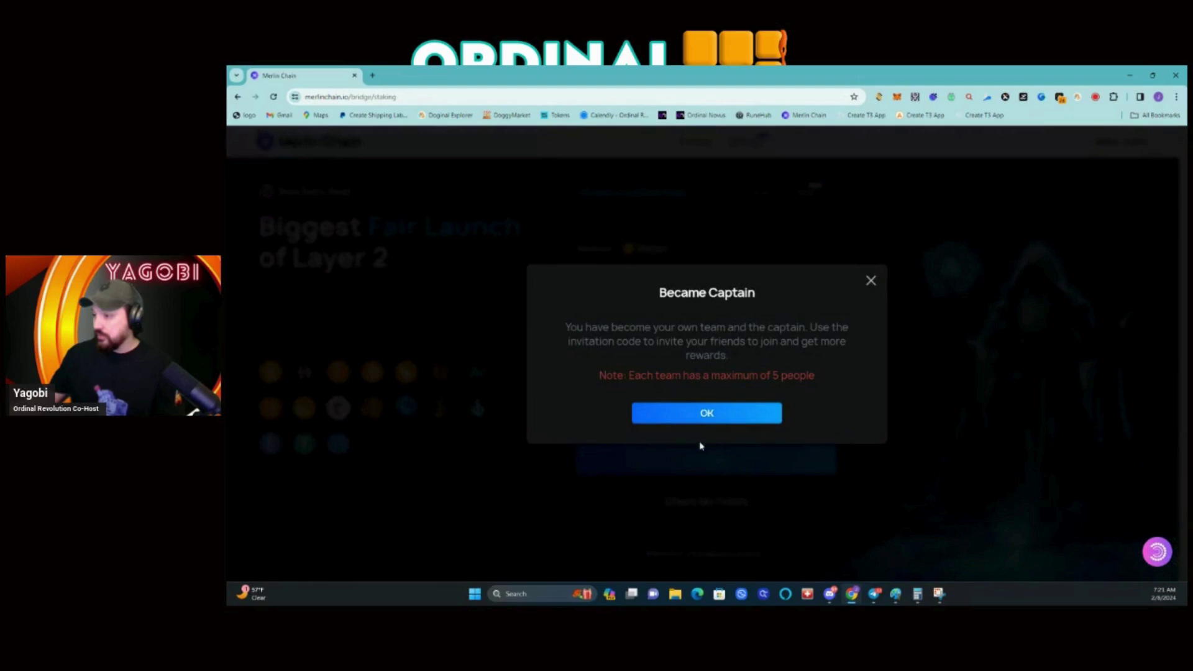
{"action": "left_click_drag", "start_coordinate": [583, 332], "coordinate": [836, 367]}
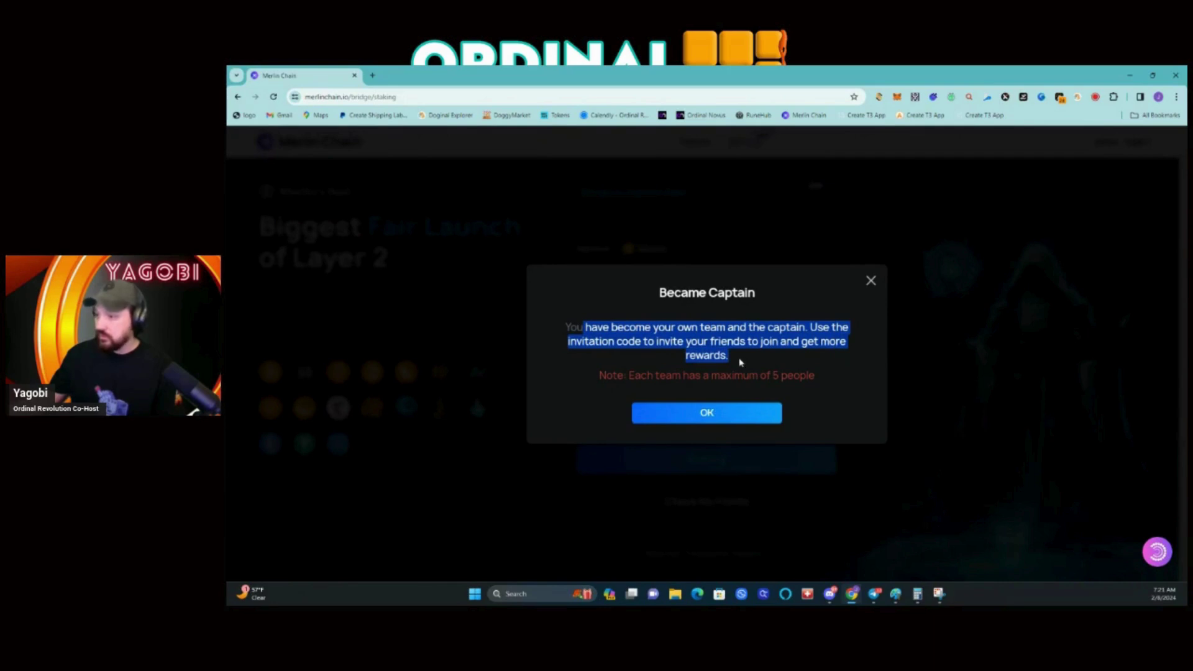
{"action": "left_click_drag", "start_coordinate": [626, 377], "coordinate": [818, 381]}
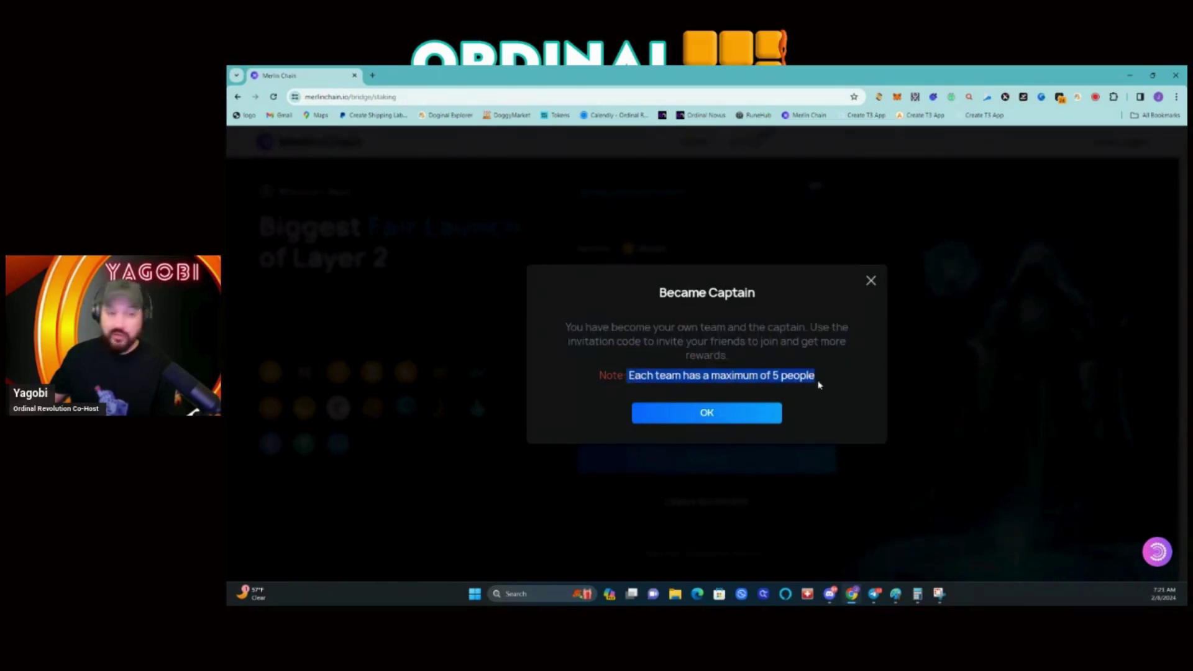
{"action": "left_click", "coordinate": [818, 381]}
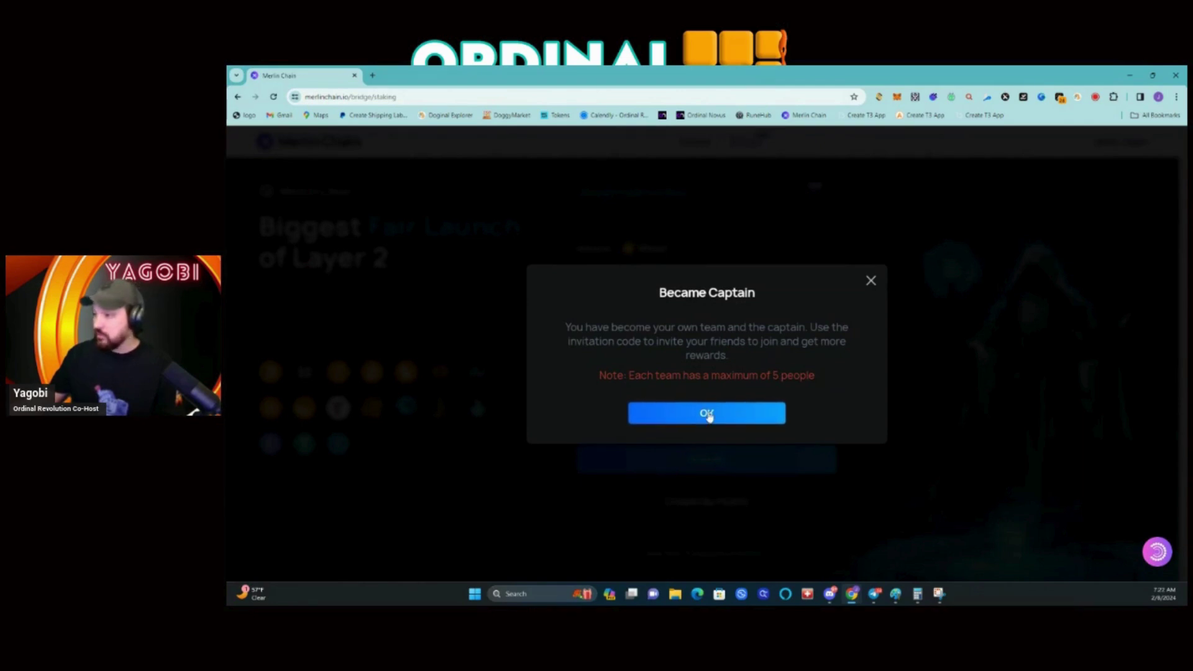
{"action": "left_click", "coordinate": [708, 414]}
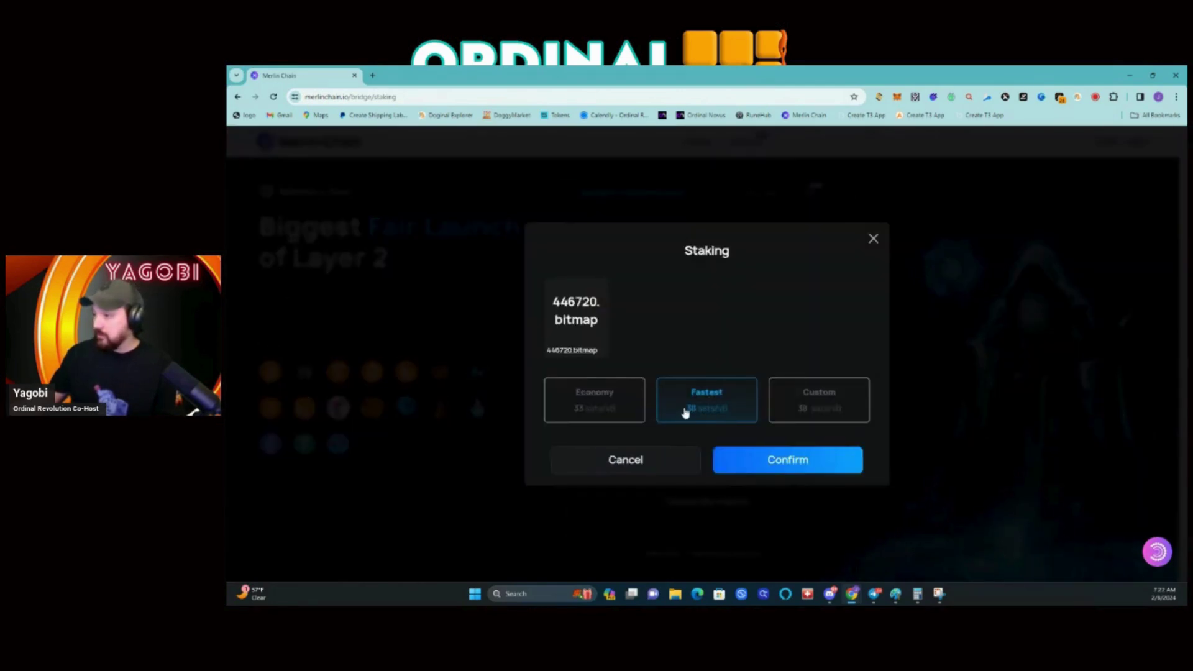
Confirm staking at the Fastest fee and sign both Unisat requests, dismissing the fee-rate warning.
{"action": "left_click", "coordinate": [805, 463]}
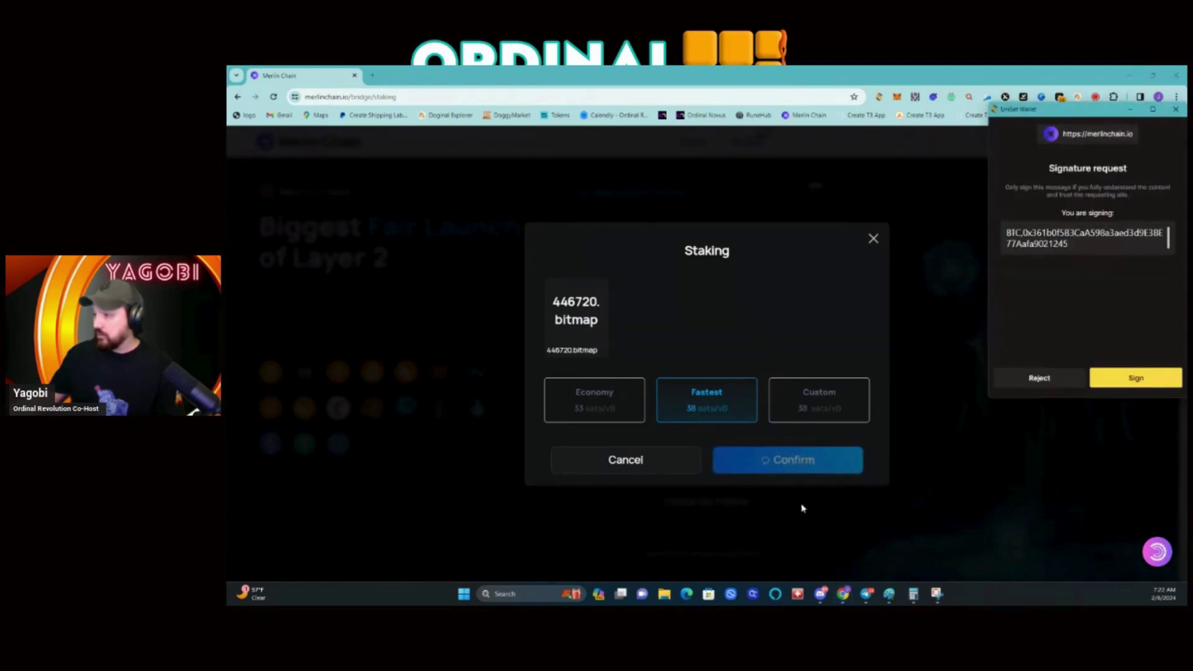
{"action": "left_click", "coordinate": [1137, 379]}
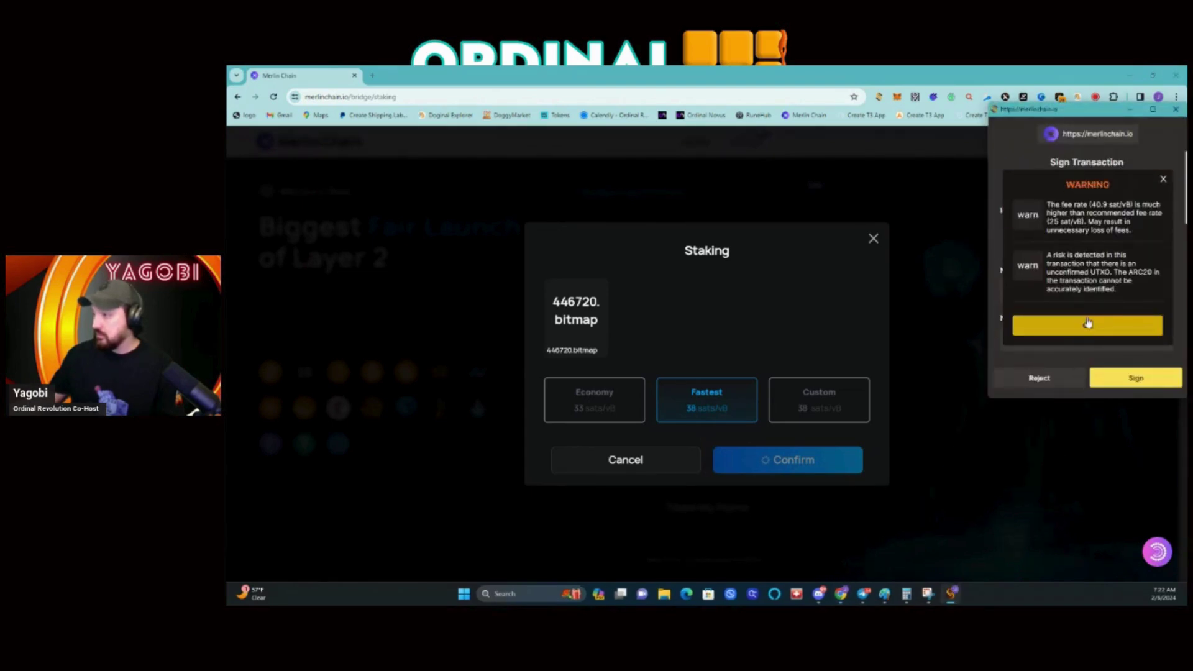
{"action": "left_click", "coordinate": [1087, 327]}
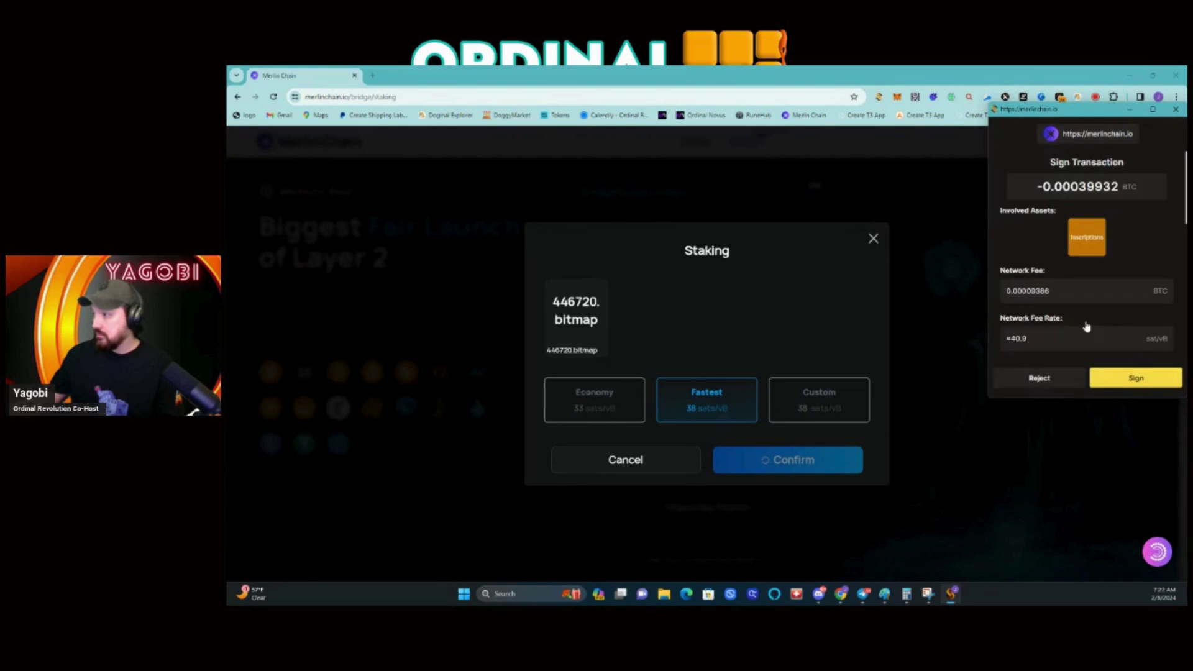
{"action": "left_click", "coordinate": [1138, 381]}
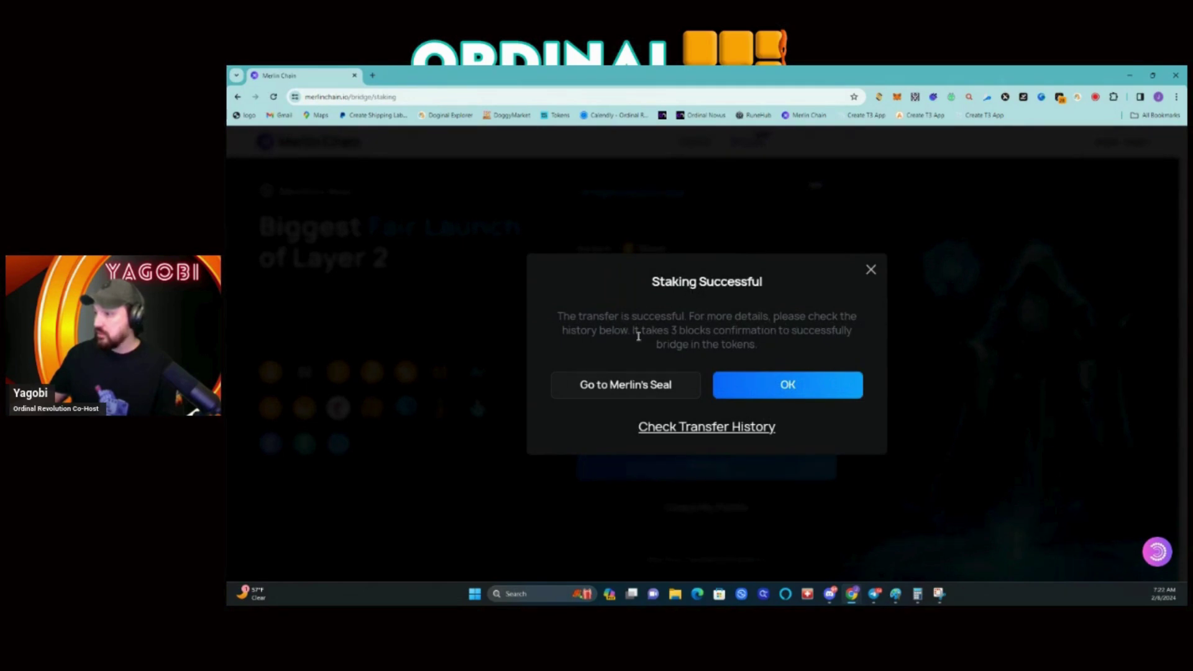
Review the 3-block-confirmation note and open the transfer history for the BITMAP stake.
{"action": "left_click_drag", "start_coordinate": [634, 331], "coordinate": [557, 318]}
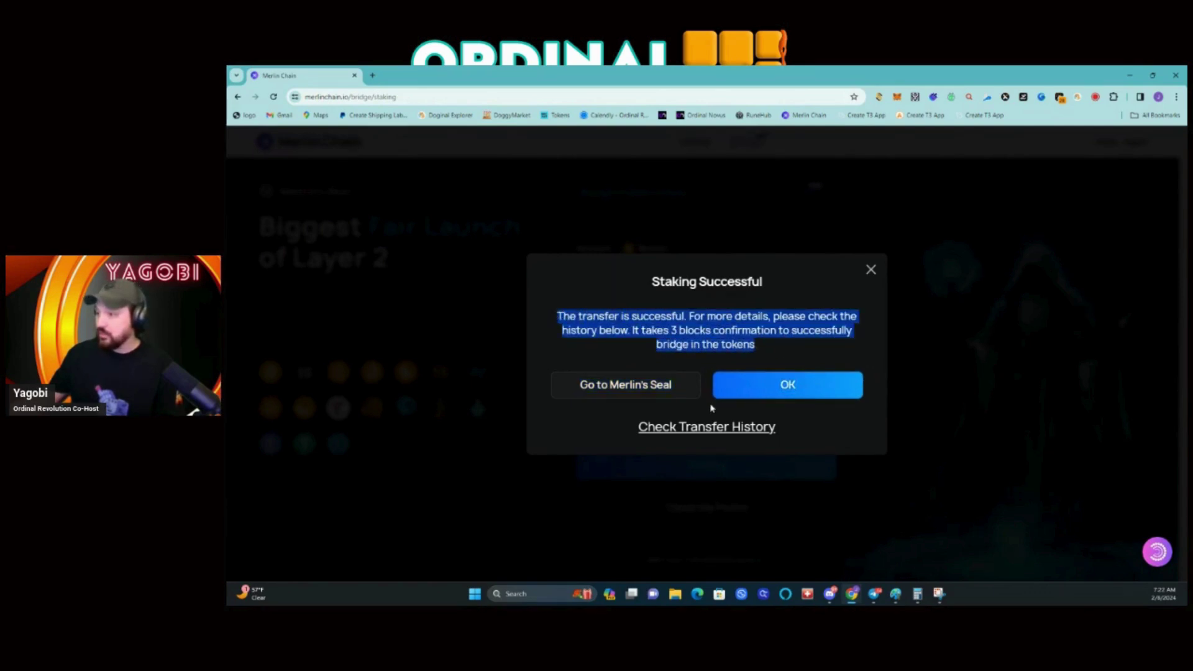
{"action": "left_click", "coordinate": [718, 435]}
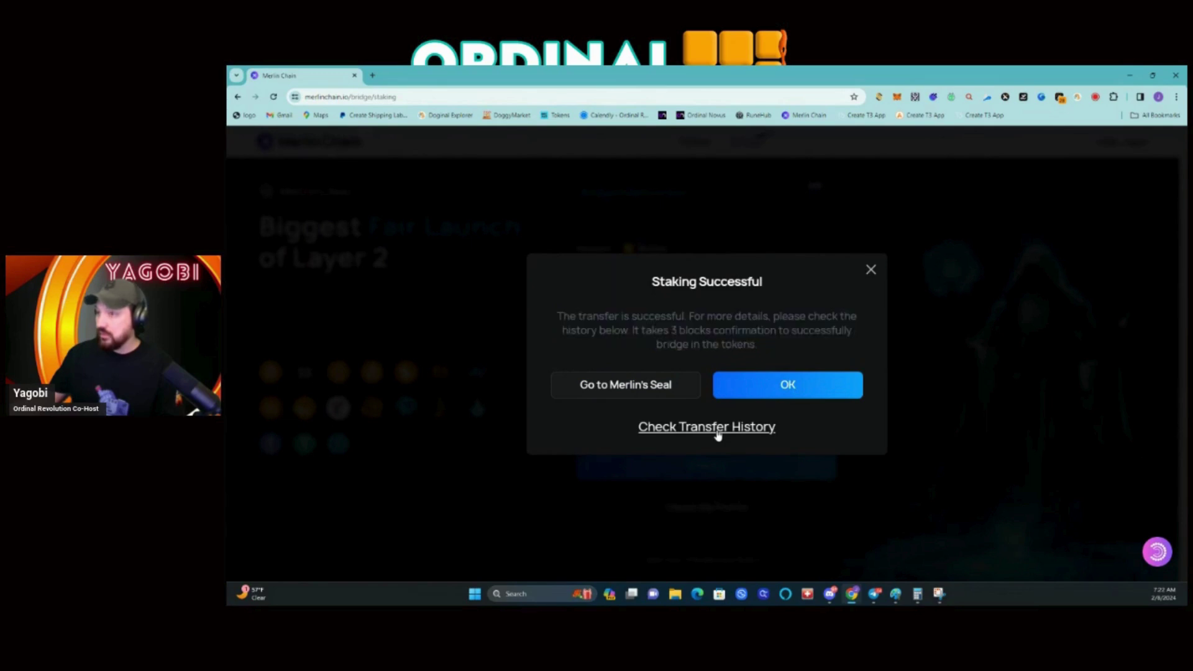
{"action": "left_click", "coordinate": [718, 435]}
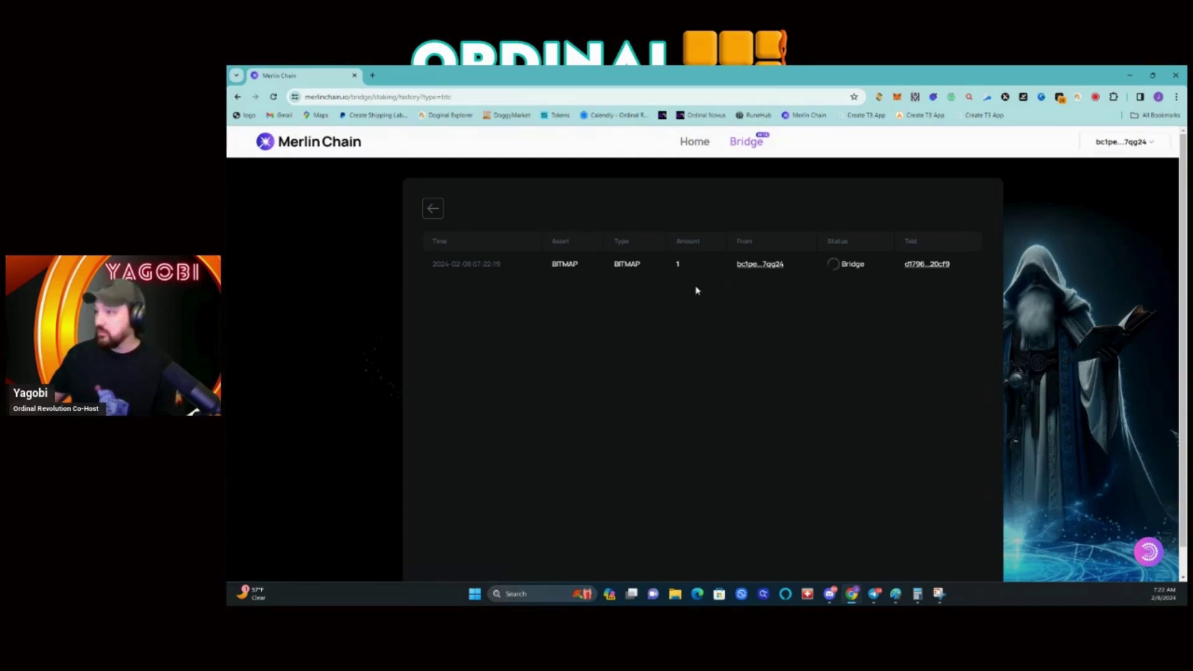
Inspect the bridge Txid on mempool.space, close that tab, and return to the staking form.
{"action": "left_click", "coordinate": [935, 266]}
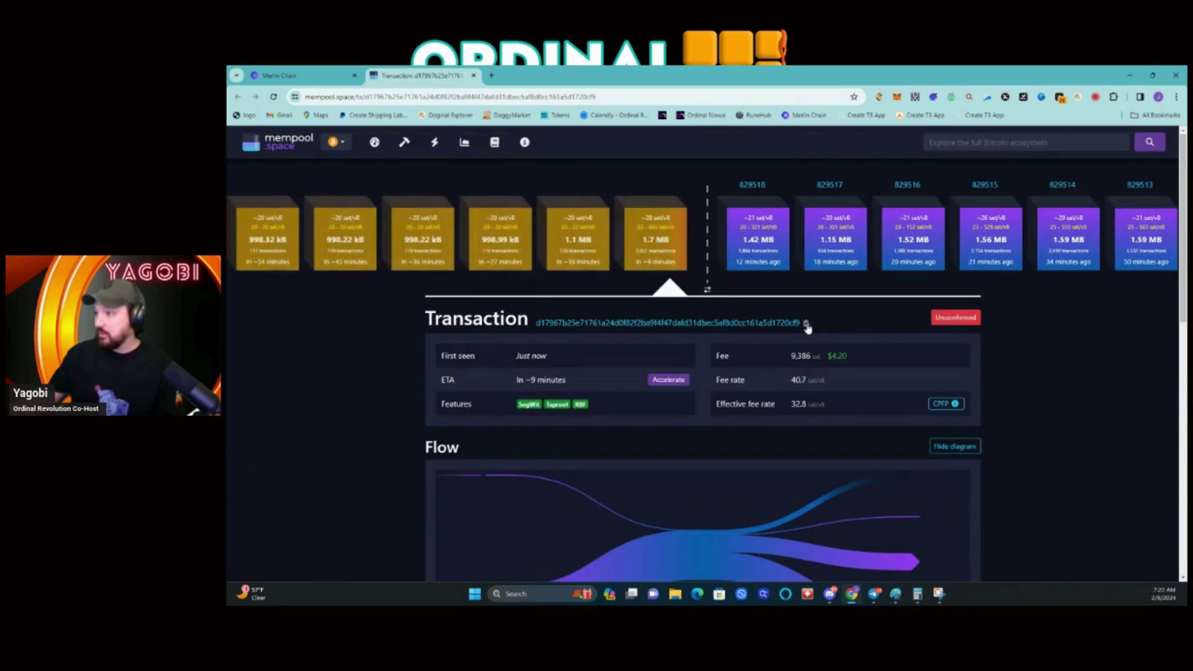
{"action": "left_click", "coordinate": [474, 76]}
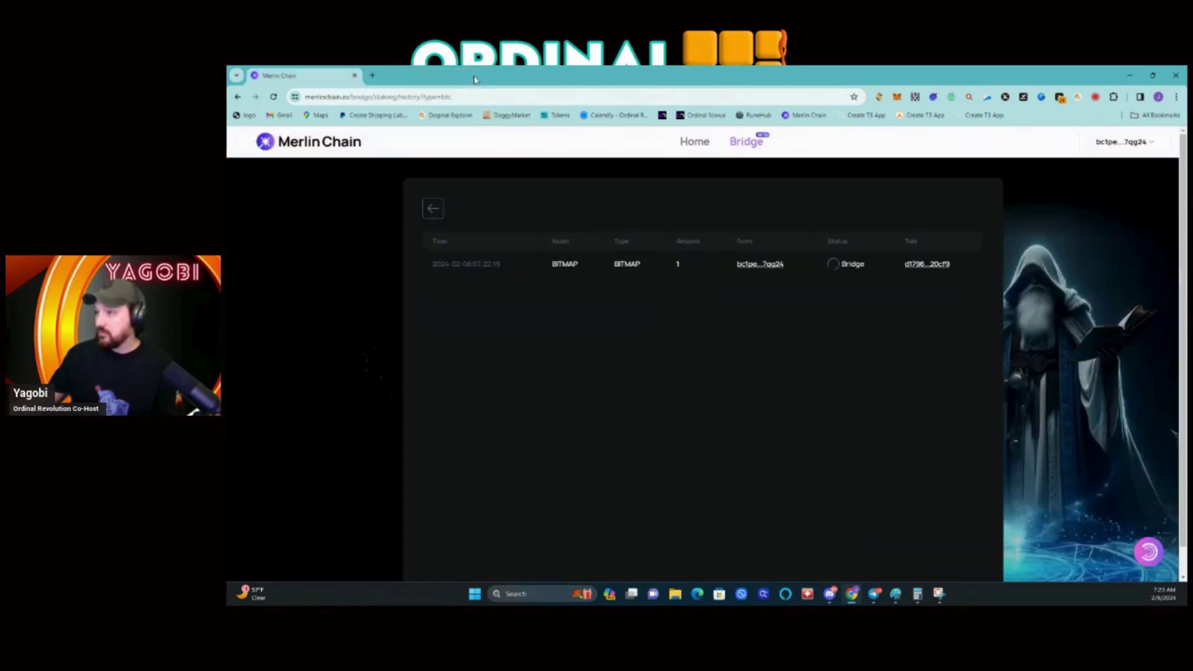
{"action": "left_click", "coordinate": [433, 210]}
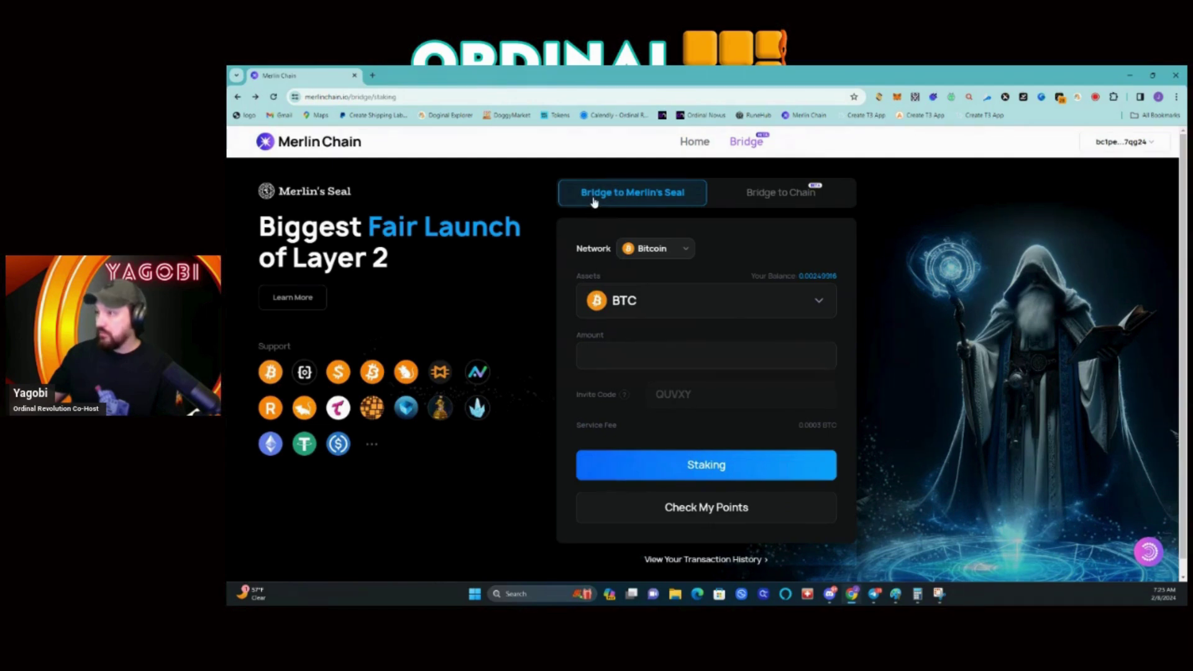
Open the Merlin's Seal dashboard and highlight the team's 0.00584138 BTC staked value.
{"action": "left_click", "coordinate": [712, 509]}
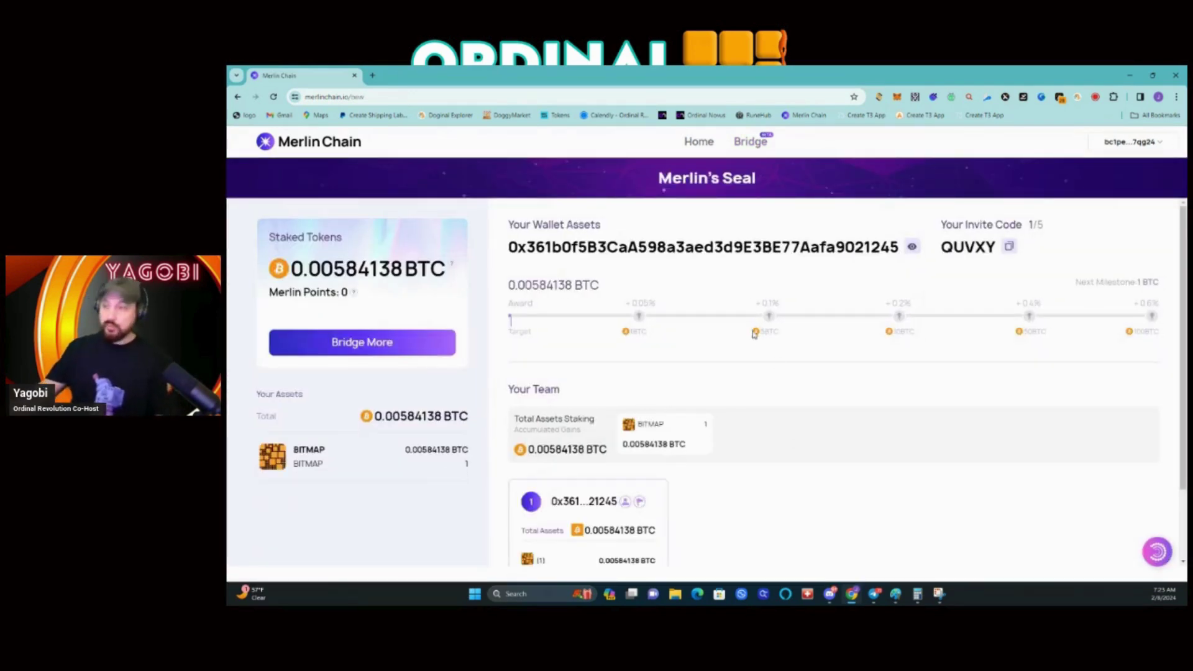
{"action": "scroll", "coordinate": [764, 382], "scroll_direction": "down", "scroll_amount": 2}
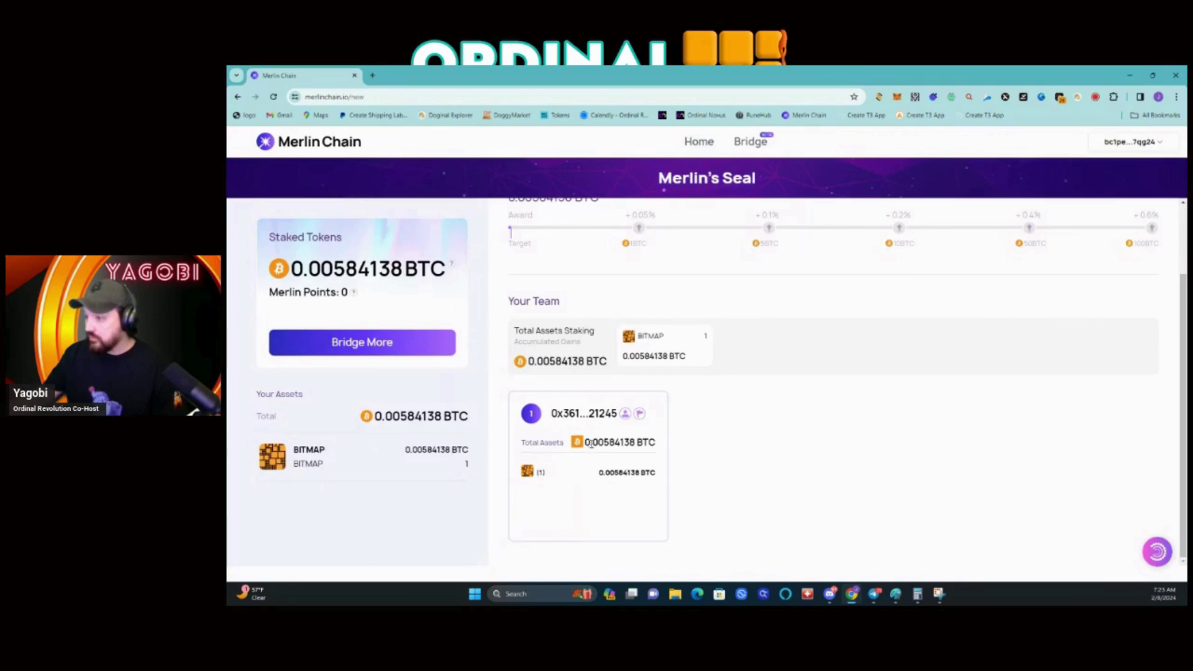
{"action": "left_click_drag", "start_coordinate": [585, 443], "coordinate": [660, 442]}
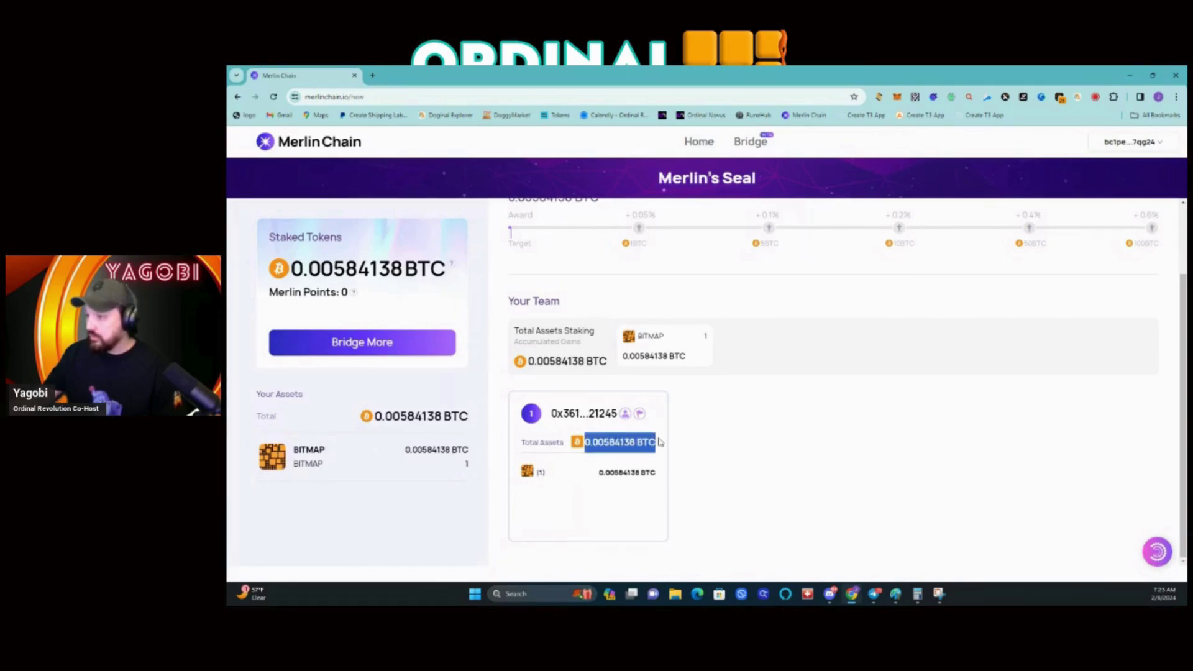
{"action": "left_click", "coordinate": [879, 483]}
Highlight the Merlin Points value of 0 and the team invite code on the dashboard.
{"action": "scroll", "coordinate": [882, 486], "scroll_direction": "up", "scroll_amount": 2}
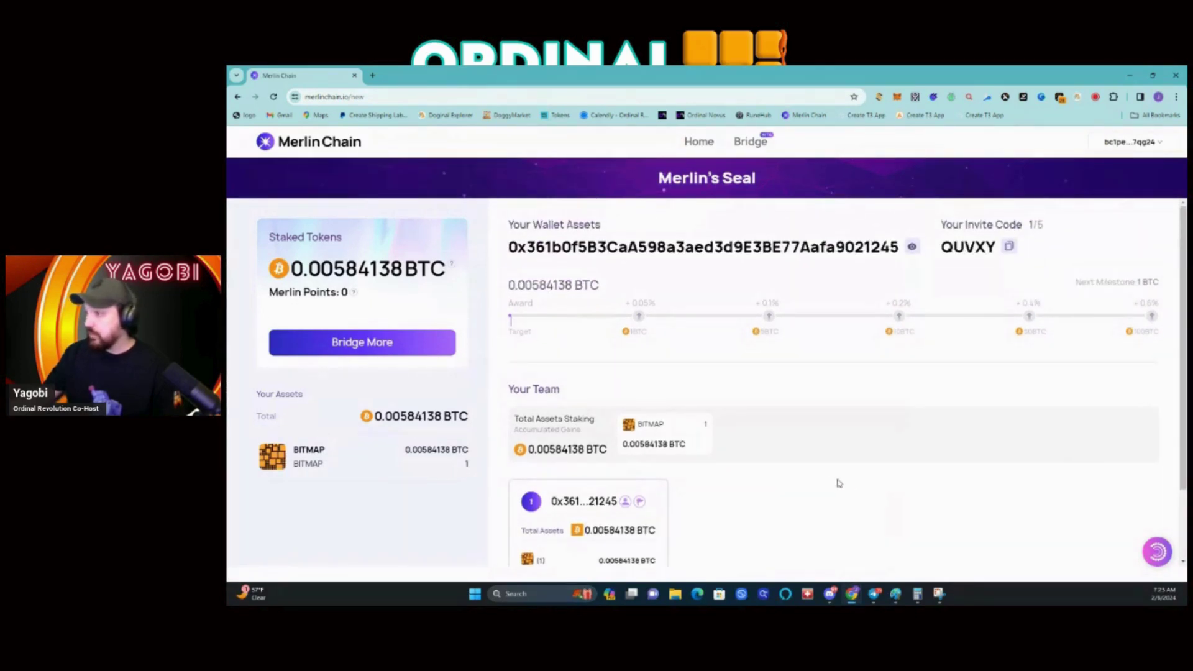
{"action": "scroll", "coordinate": [809, 483], "scroll_direction": "down", "scroll_amount": 1}
{"action": "double_click", "coordinate": [344, 292]}
{"action": "left_click", "coordinate": [922, 409]}
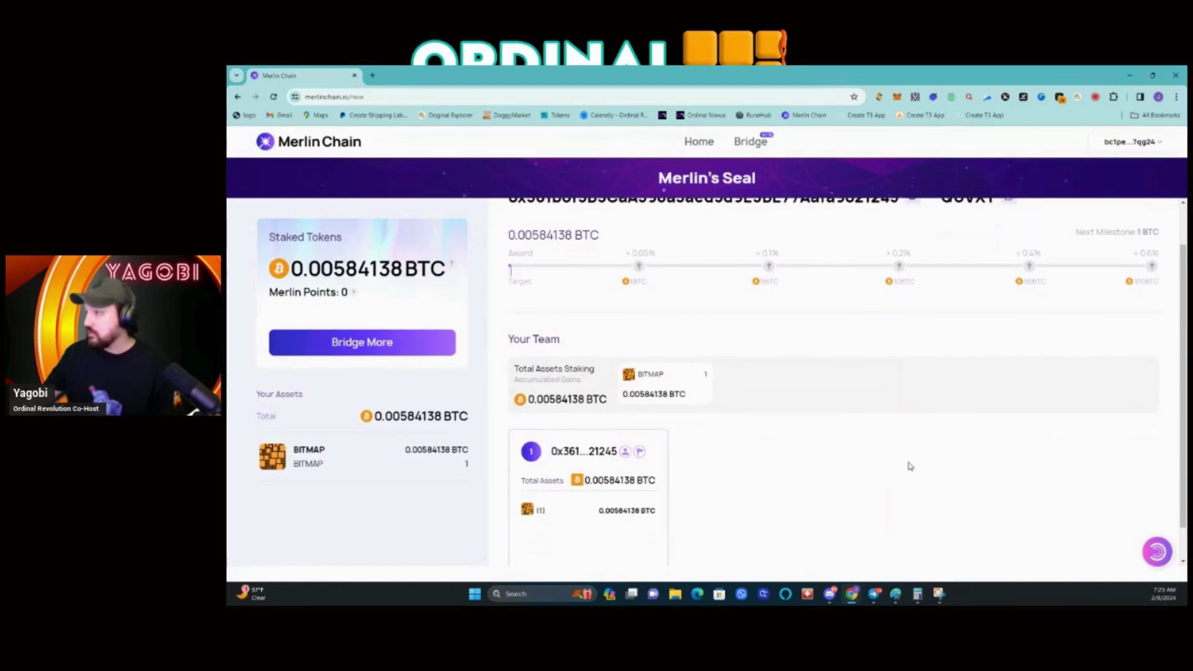
{"action": "scroll", "coordinate": [910, 466], "scroll_direction": "up", "scroll_amount": 1}
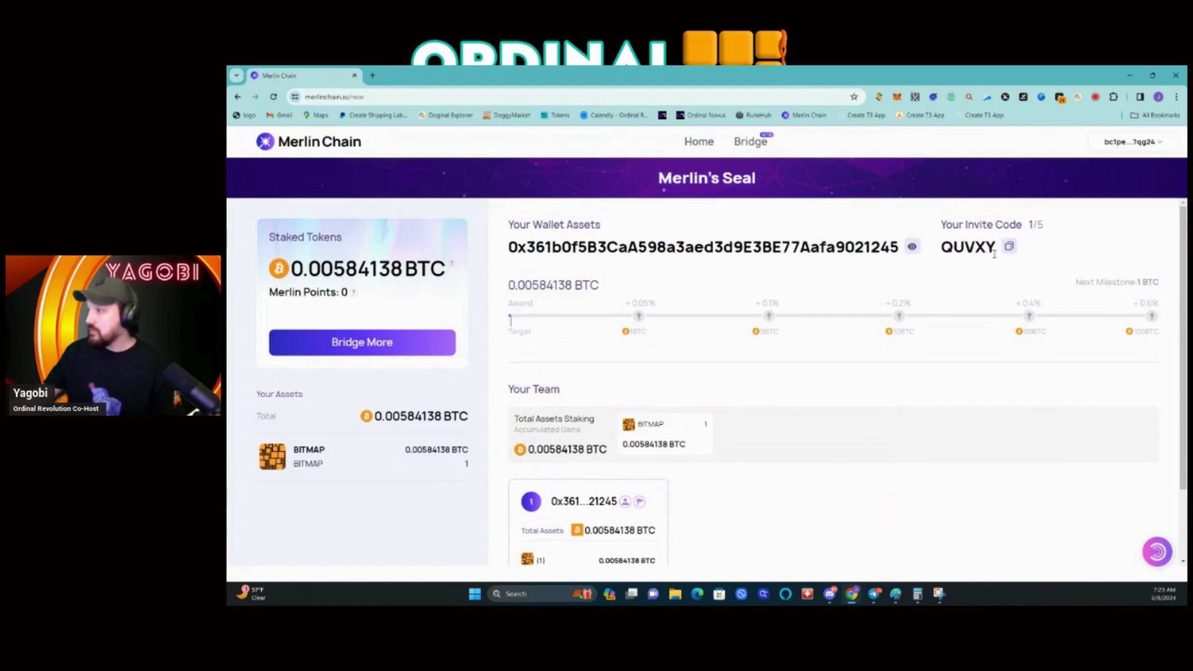
{"action": "triple_click", "coordinate": [960, 249]}
{"action": "left_click", "coordinate": [968, 511]}
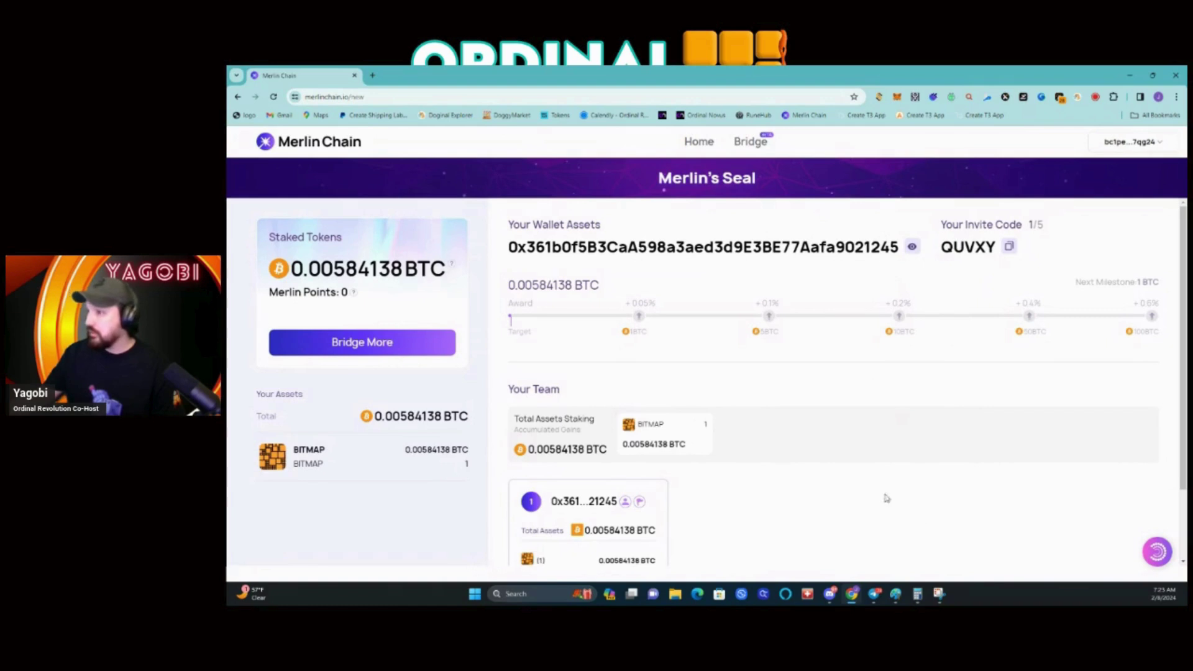
{"action": "left_click", "coordinate": [381, 345]}
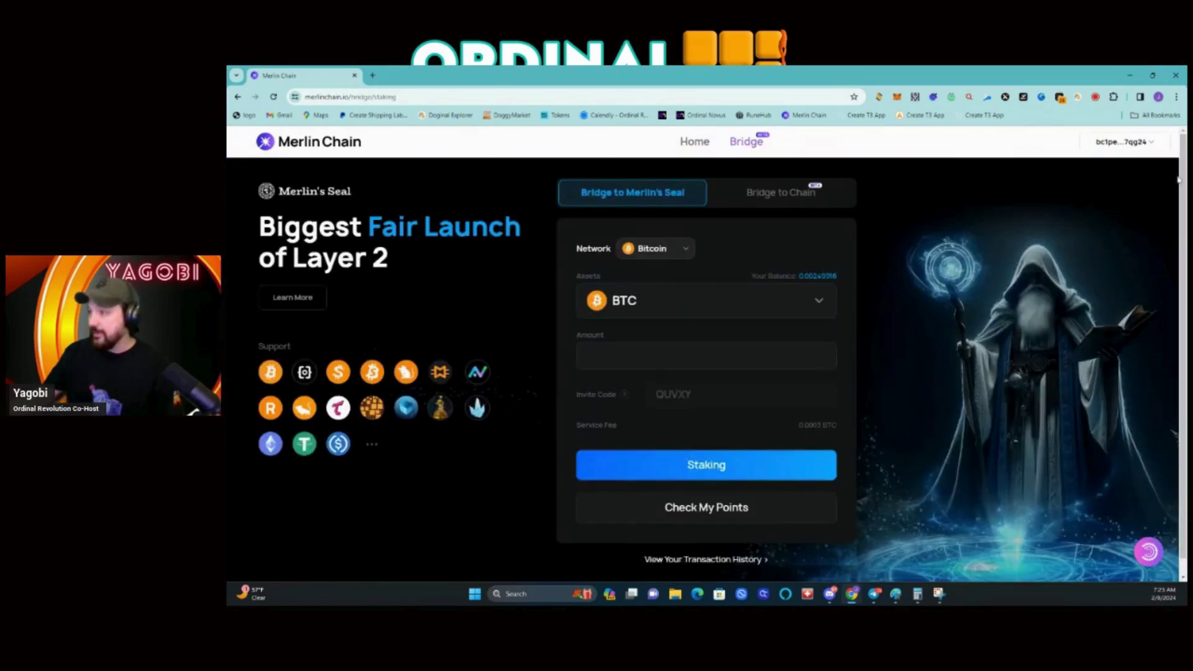
{"action": "left_click", "coordinate": [716, 301]}
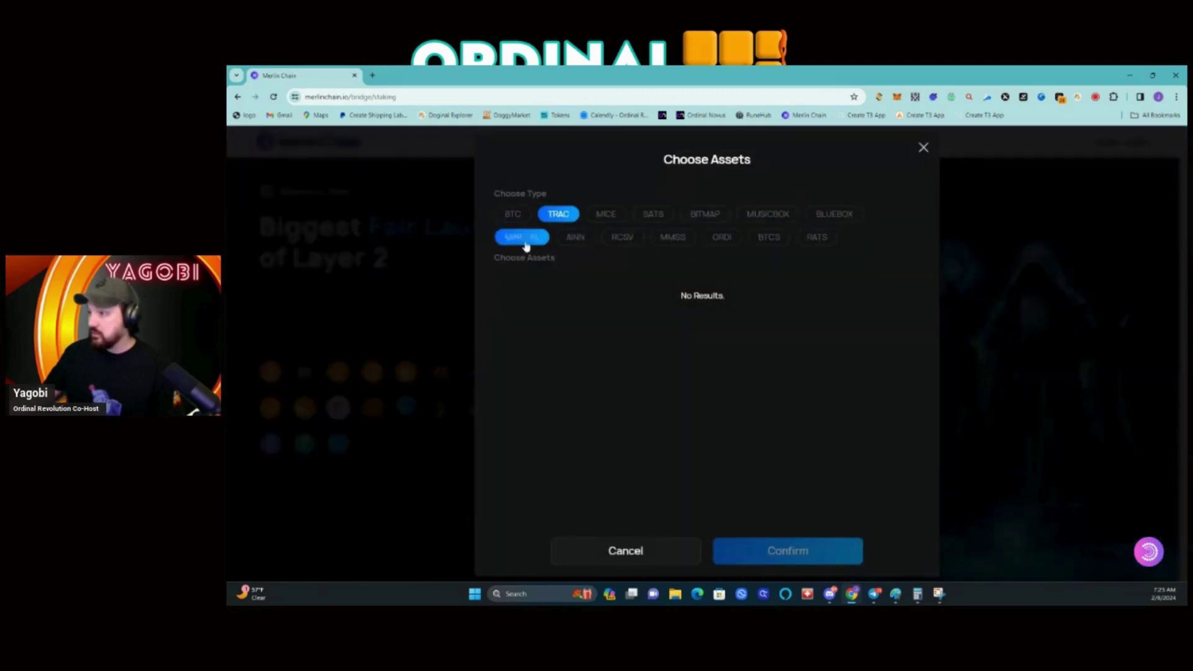
{"action": "left_click", "coordinate": [924, 148]}
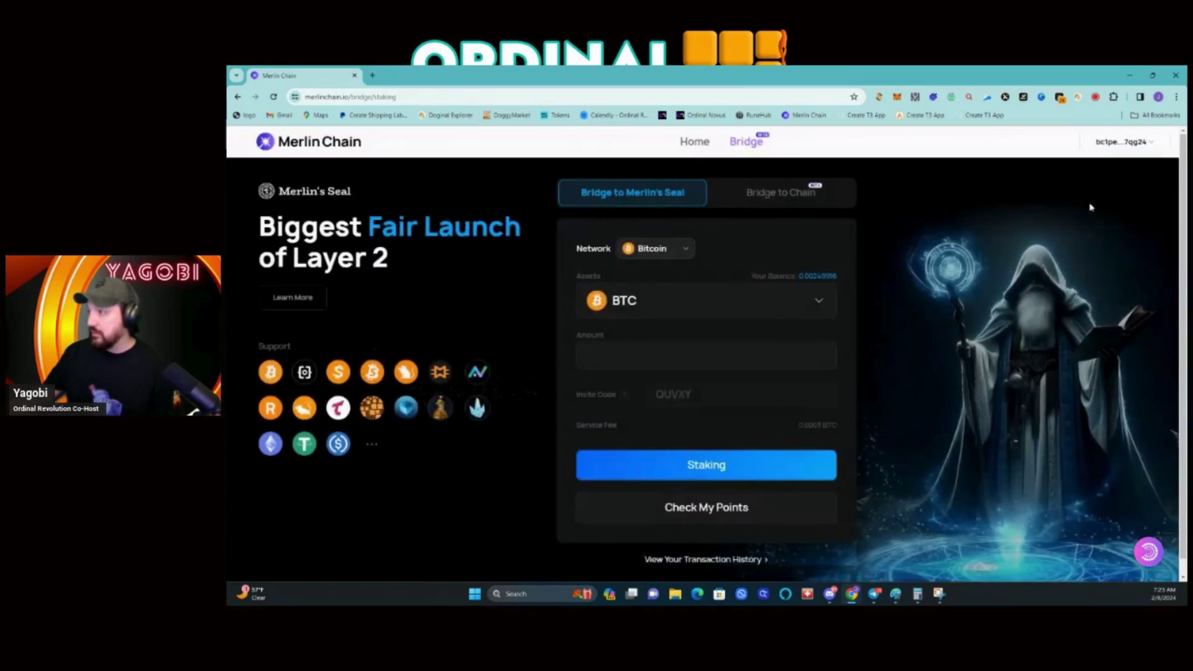
{"action": "left_click", "coordinate": [1141, 148]}
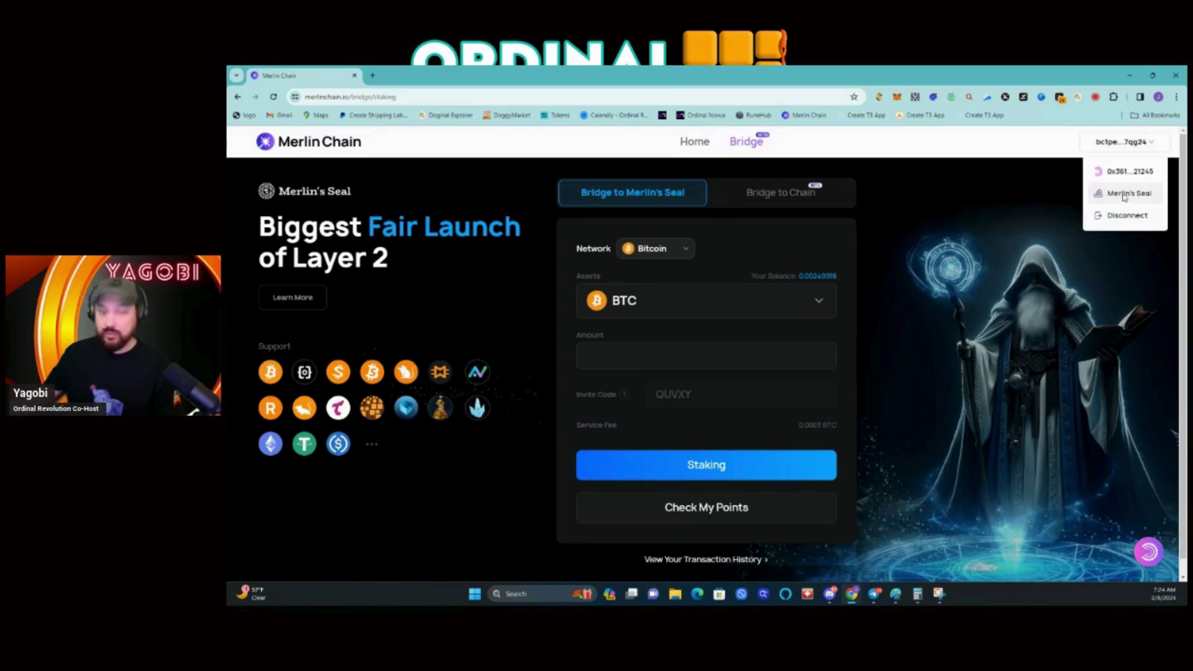
{"action": "left_click", "coordinate": [1125, 195]}
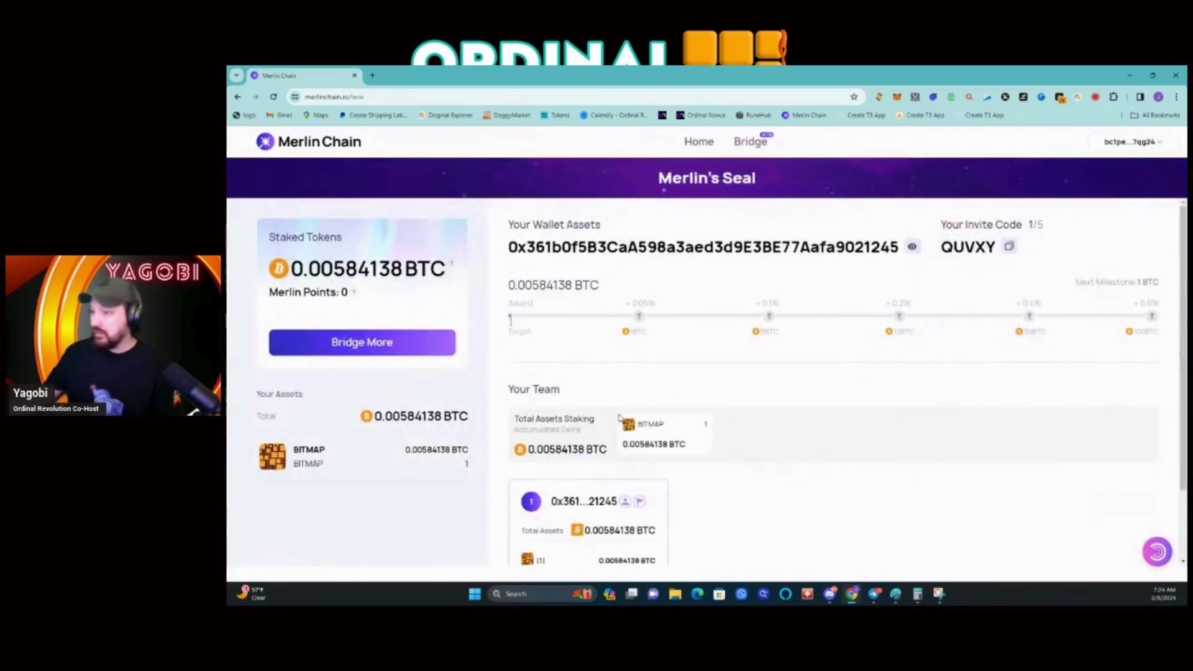